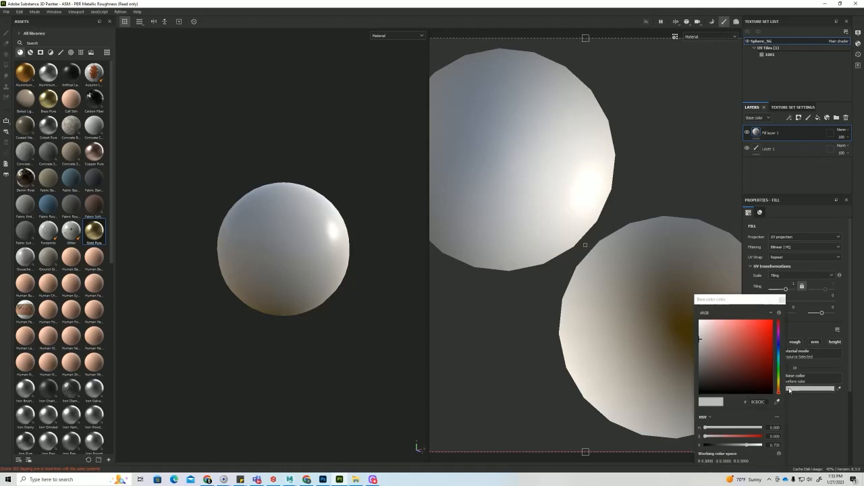
Step: Set the base colour of Fill layer 1 to bright red and add a second fill layer above it
drag(723, 333, 839, 272)
click(796, 132)
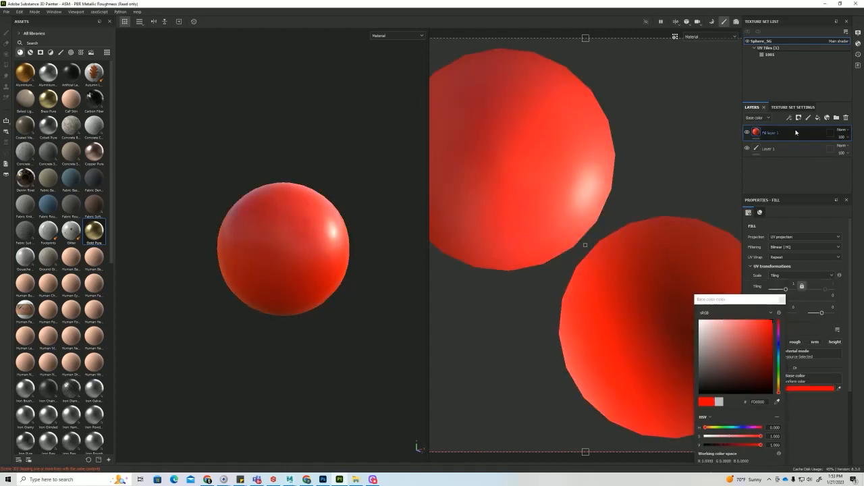
click(818, 118)
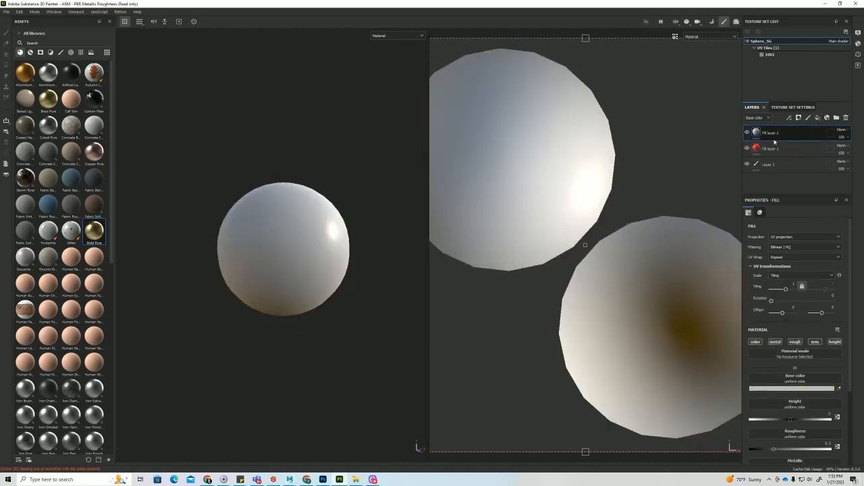
Step: Disable the metal, rough, nrm and height channels on Fill layer 2, keeping only color
click(777, 343)
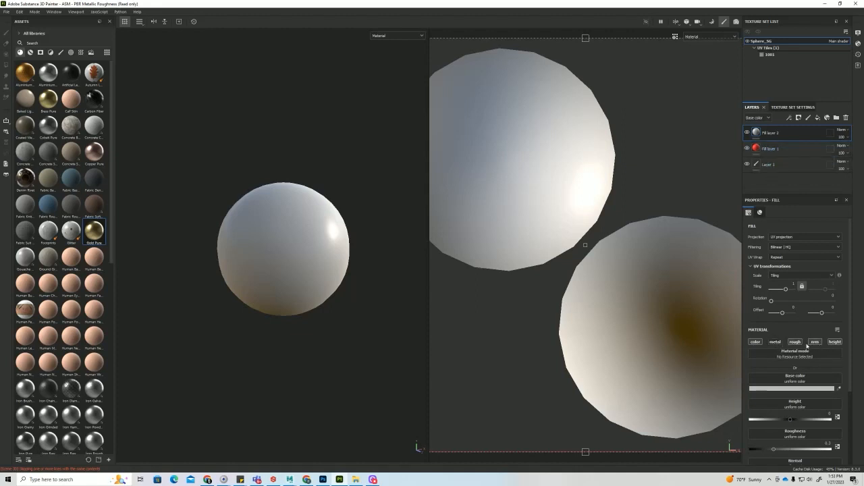
click(795, 341)
click(815, 341)
click(835, 341)
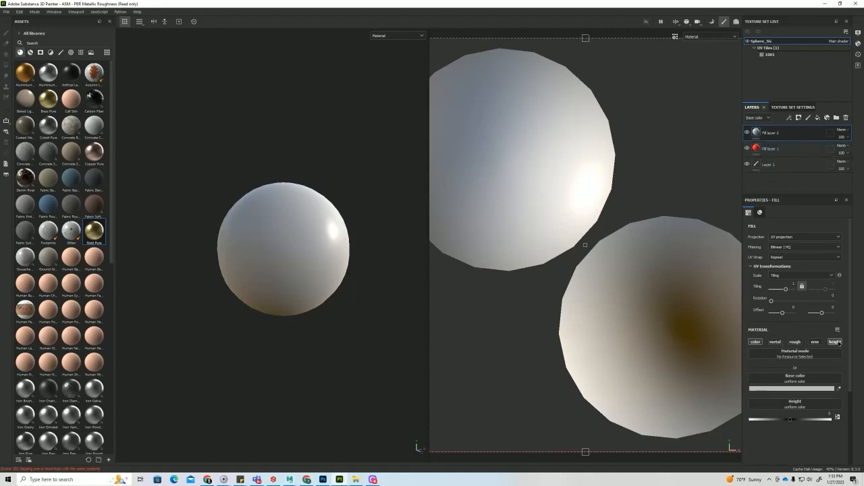
Step: Set the base colour of Fill layer 2 to a fully saturated yellow with hue 0.146
click(811, 387)
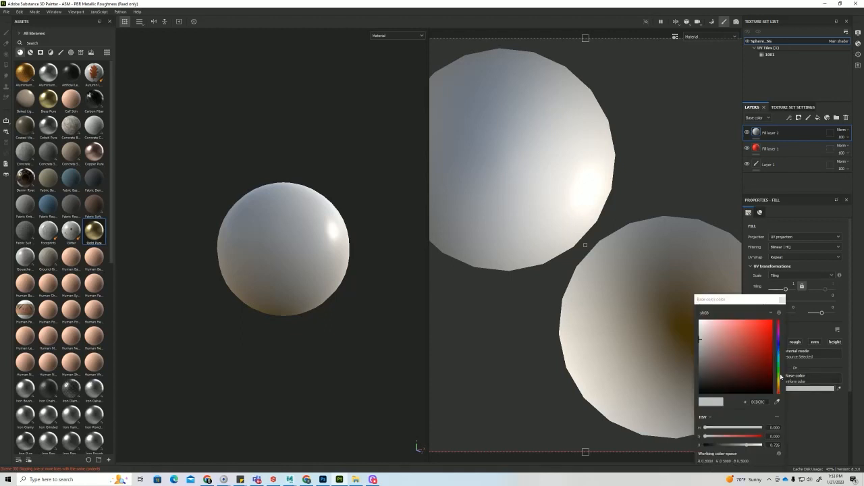
click(779, 383)
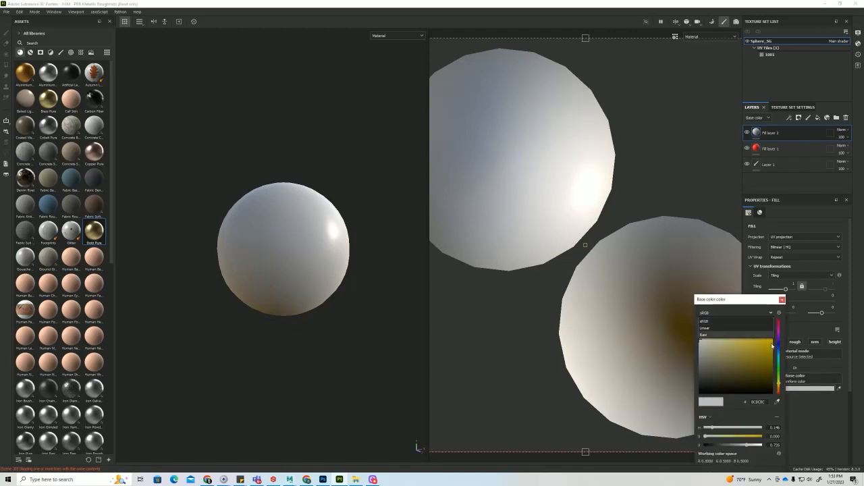
click(769, 346)
drag(769, 346, 773, 320)
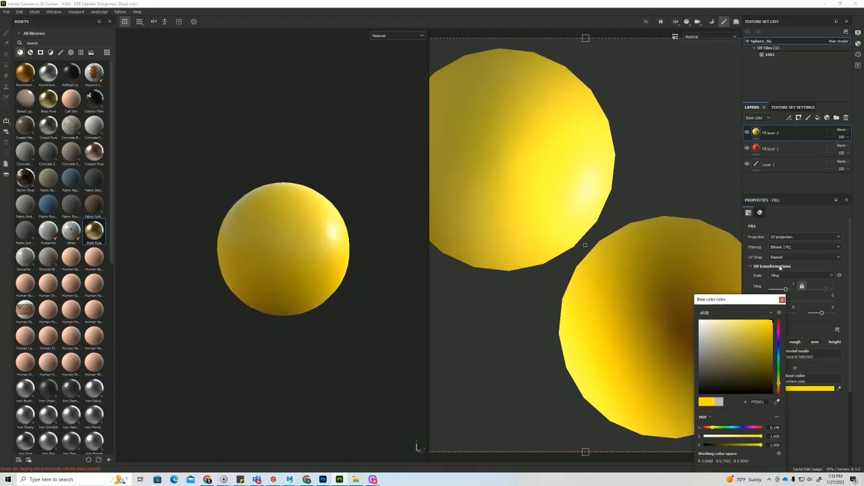
click(782, 299)
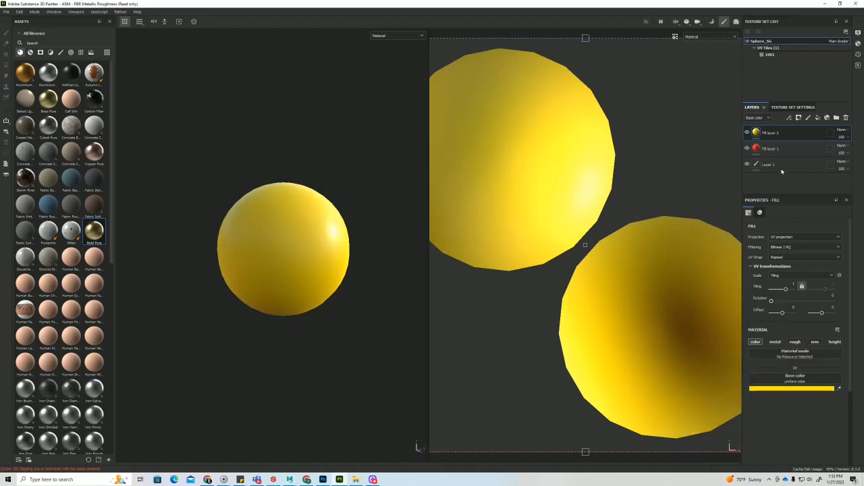
Step: Add a black mask to Fill layer 2 and put a paint effect on that mask
right_click(780, 138)
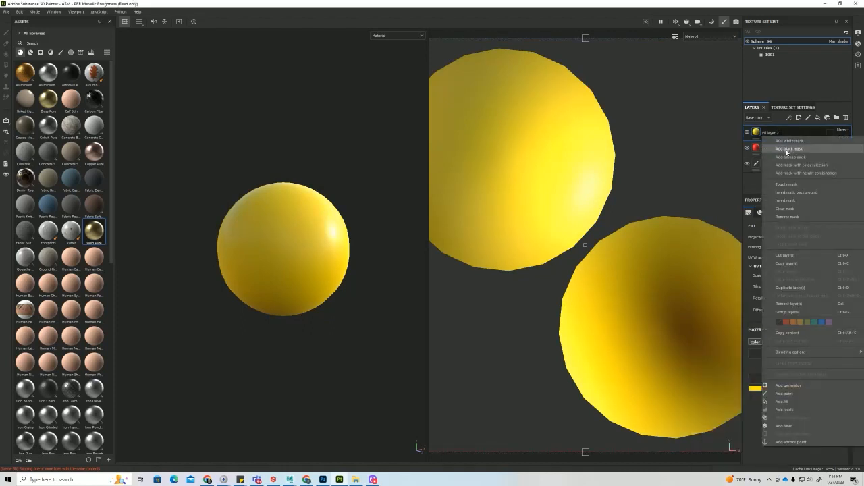
click(787, 148)
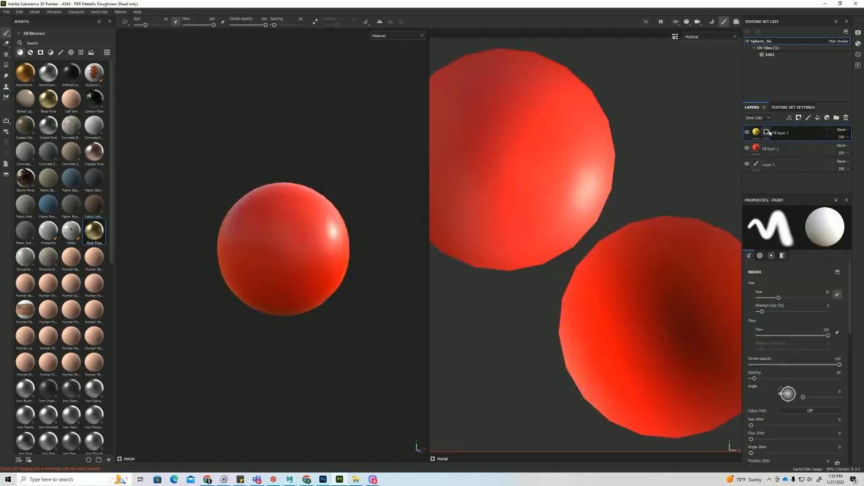
right_click(769, 133)
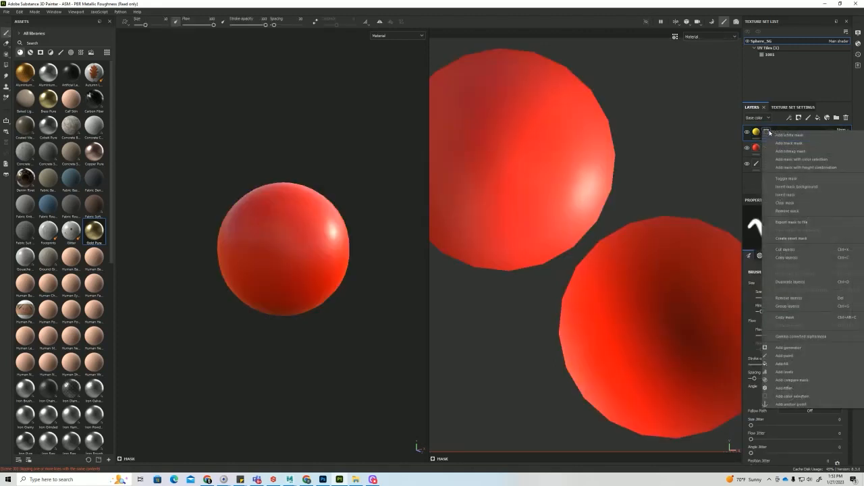
click(797, 359)
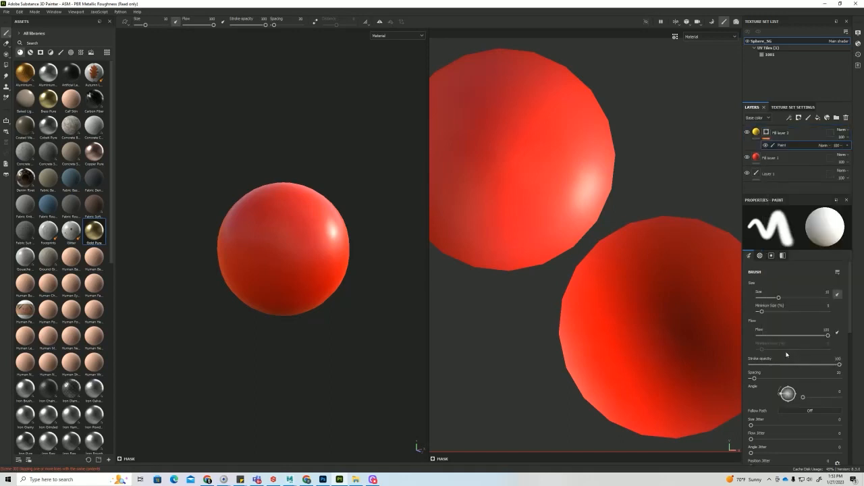
alt+drag(236, 230, 283, 270)
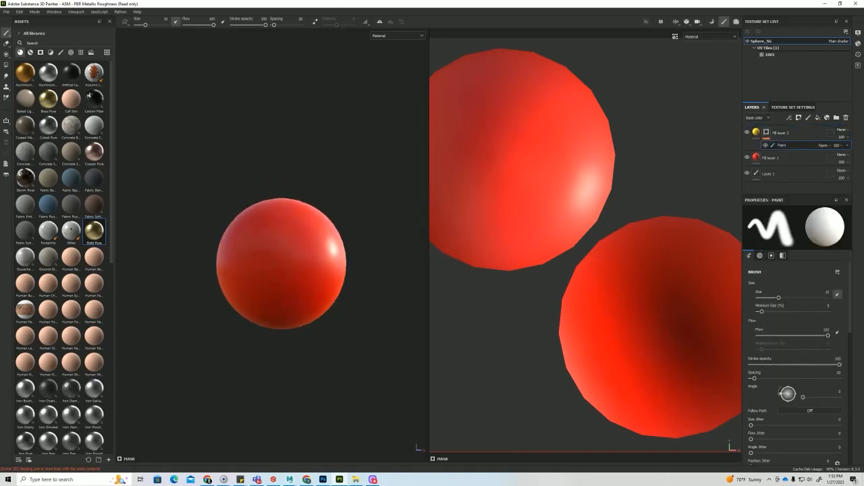
alt+right_drag(311, 297, 336, 317)
alt+middle_drag(347, 296, 323, 295)
alt+middle_drag(369, 279, 408, 314)
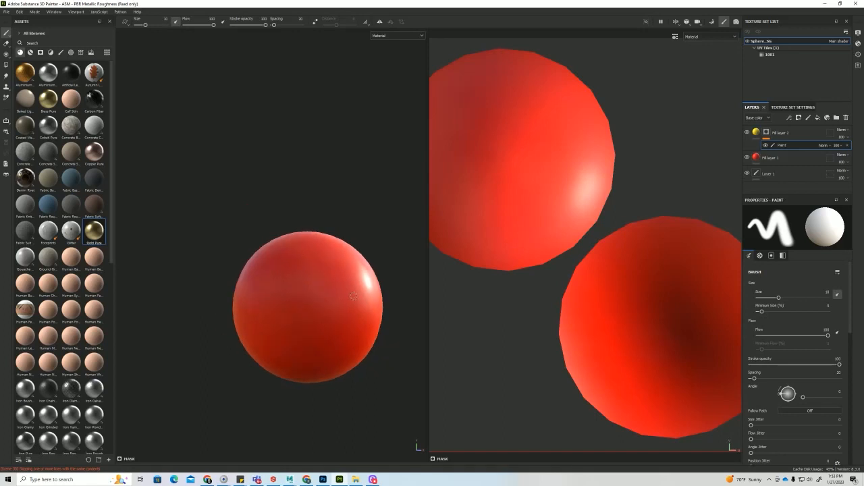
alt+middle_drag(351, 314, 357, 318)
alt+right_drag(357, 318, 323, 316)
alt+middle_drag(320, 314, 311, 283)
alt+drag(311, 266, 317, 284)
alt+right_drag(317, 284, 314, 293)
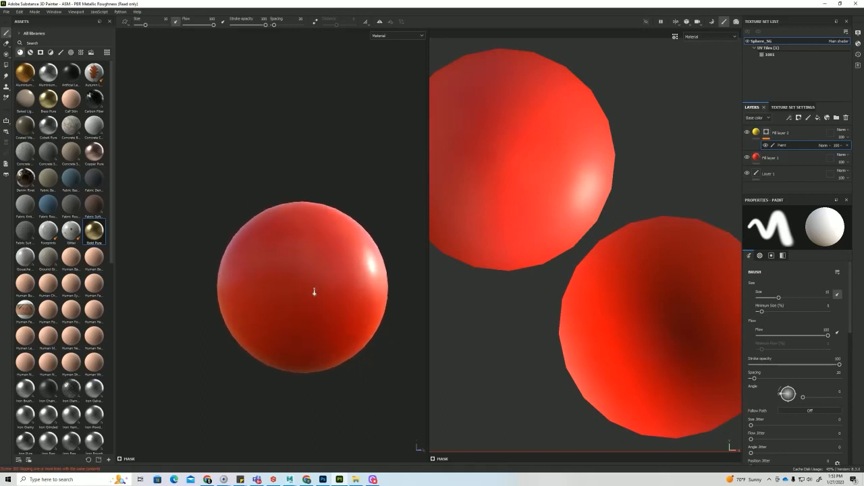
alt+middle_drag(315, 293, 308, 272)
alt+drag(308, 268, 308, 265)
alt+middle_drag(308, 265, 318, 258)
alt+drag(318, 258, 318, 261)
alt+right_drag(318, 262, 334, 287)
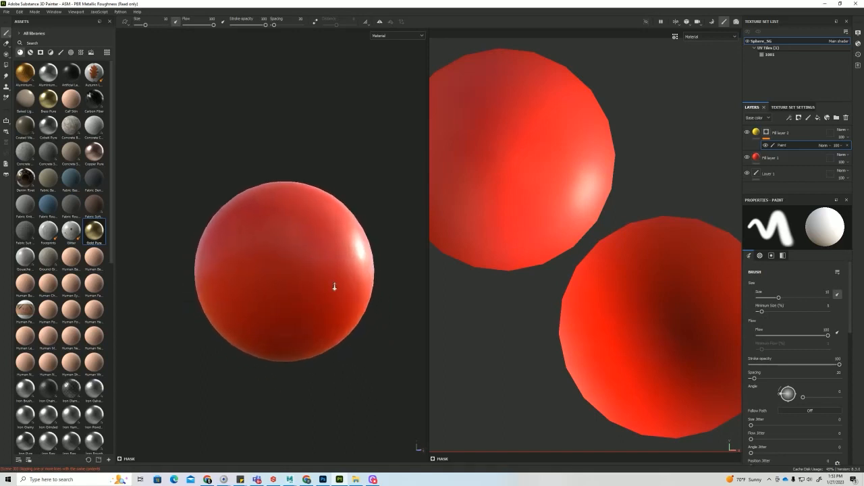
alt+middle_drag(335, 286, 338, 269)
alt+right_drag(342, 268, 363, 273)
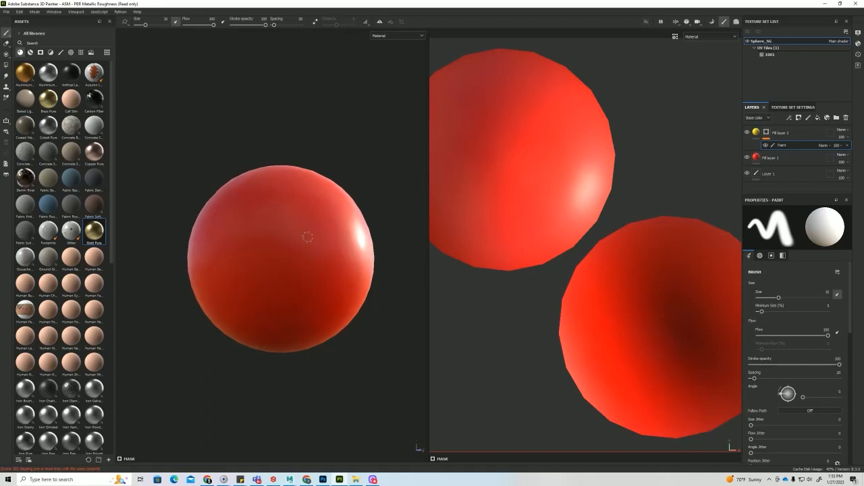
alt+right_drag(275, 322, 297, 342)
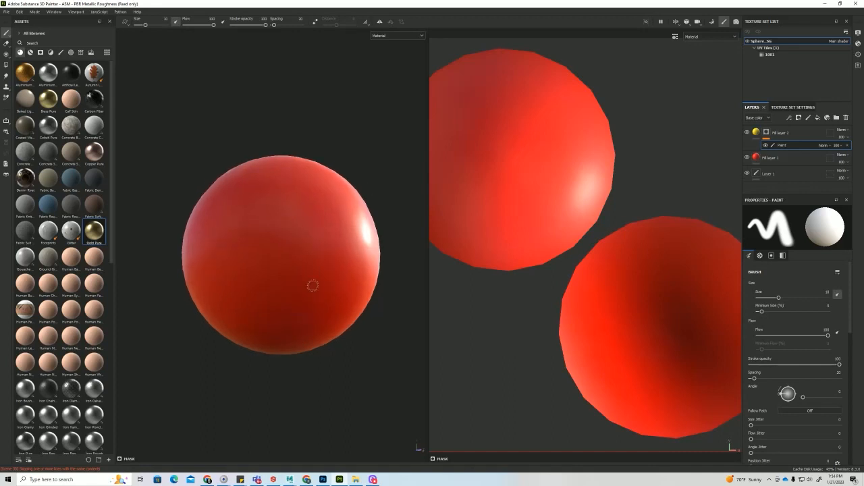
Step: Use Polygon Fill on the mask to reveal the yellow layer on the sphere's upper half and on a small cap at its underside
key(4)
mouse_move(301, 253)
alt+mouse_down()
mouse_move(308, 288)
mouse_move(313, 265)
alt+mouse_up()
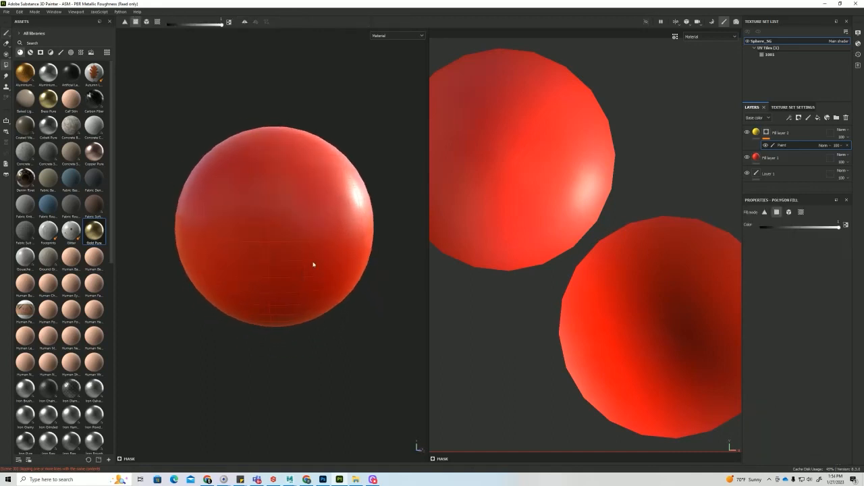
alt+right_drag(315, 264, 322, 267)
alt+middle_drag(327, 269, 336, 318)
alt+drag(335, 317, 309, 293)
alt+right_drag(322, 288, 339, 321)
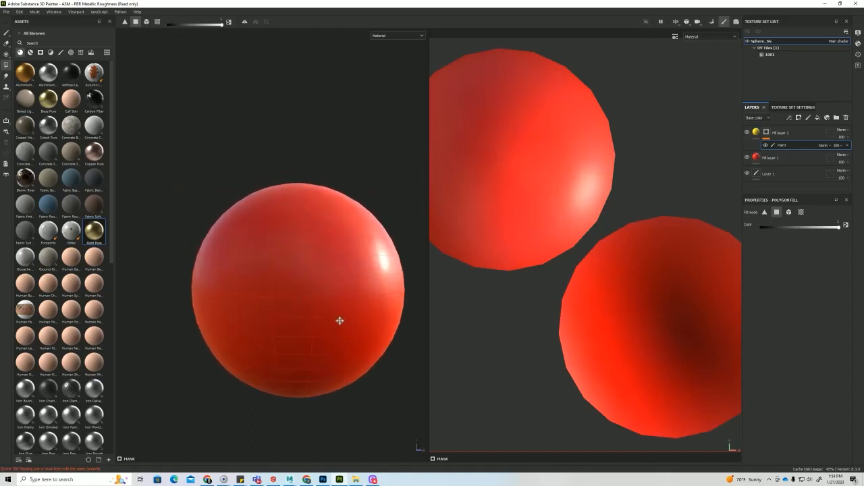
alt+drag(340, 321, 334, 324)
drag(173, 157, 324, 264)
scroll(348, 349, up, 1)
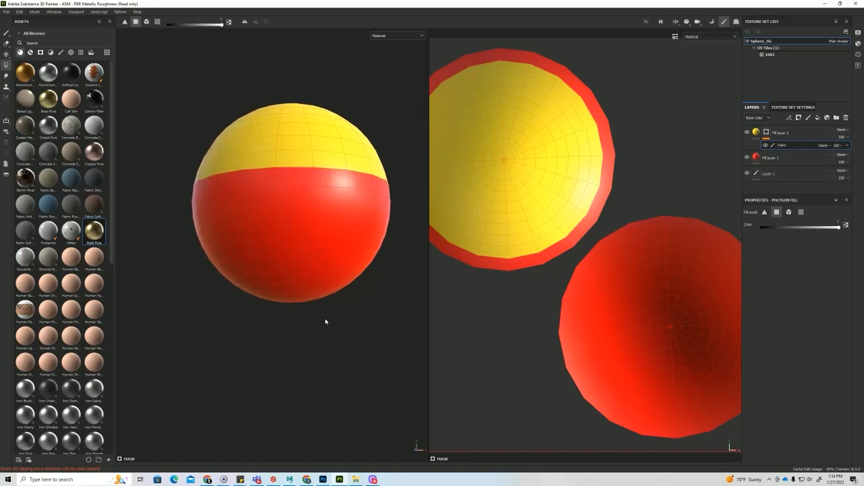
drag(325, 315, 317, 265)
alt+drag(329, 317, 304, 315)
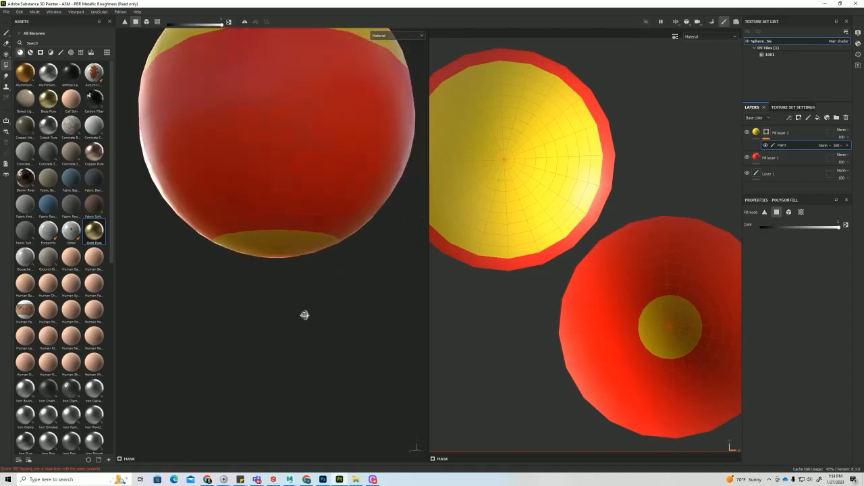
Step: Remove one face of the bottom cap from the mask with fill colour 0, and refill it with colour 1
mouse_move(295, 221)
alt+mouse_down()
mouse_move(290, 259)
mouse_move(293, 218)
alt+mouse_up()
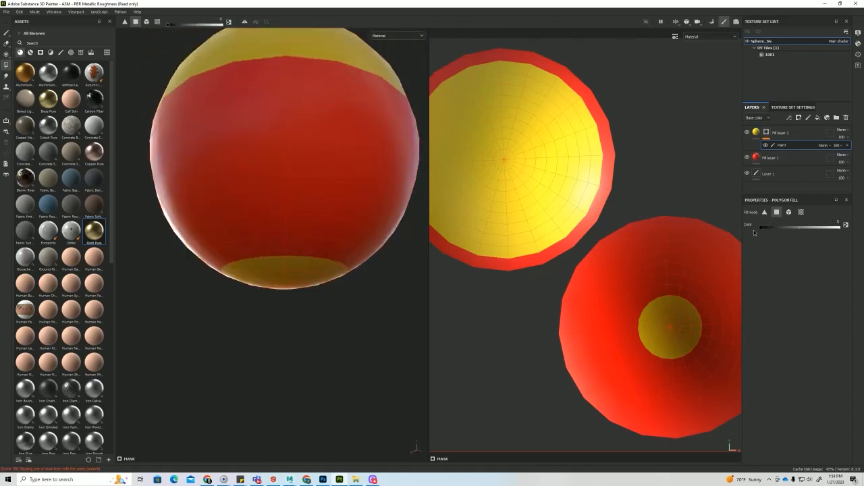
click(303, 267)
click(838, 227)
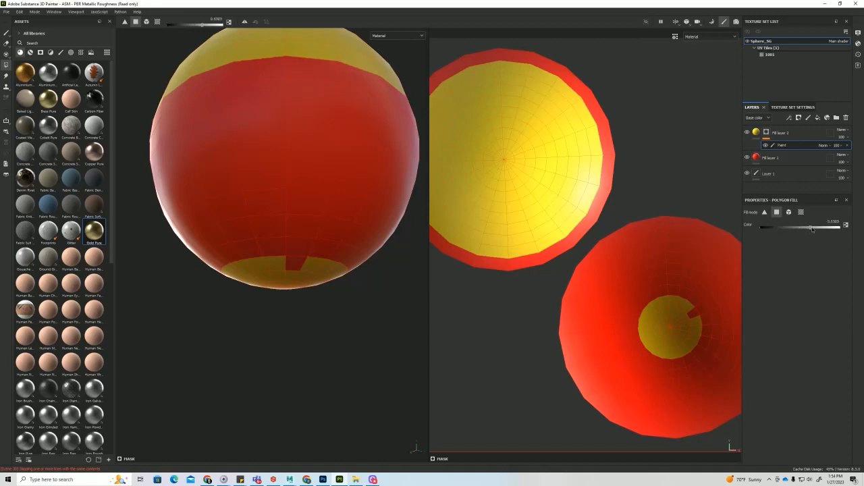
click(298, 268)
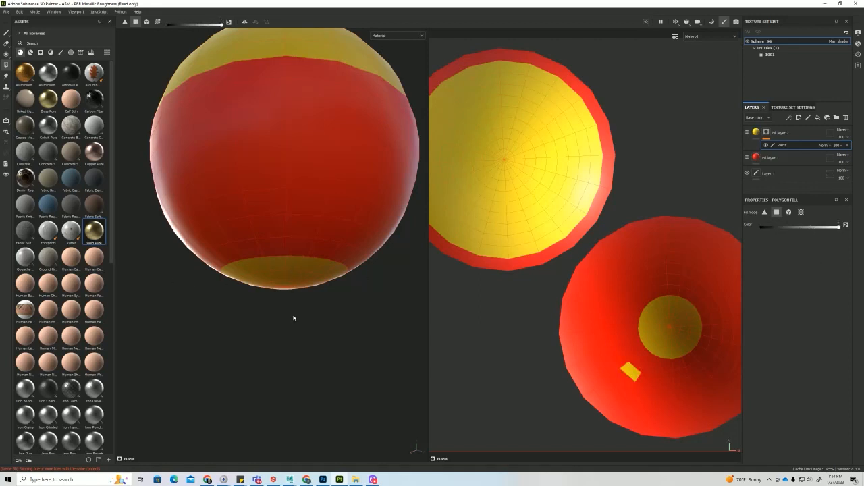
Step: Set the polygon fill colour to 0 and clear the stray yellow face outside the cap on the lower UV shell
alt+drag(293, 318, 239, 353)
alt+right_drag(569, 391, 440, 342)
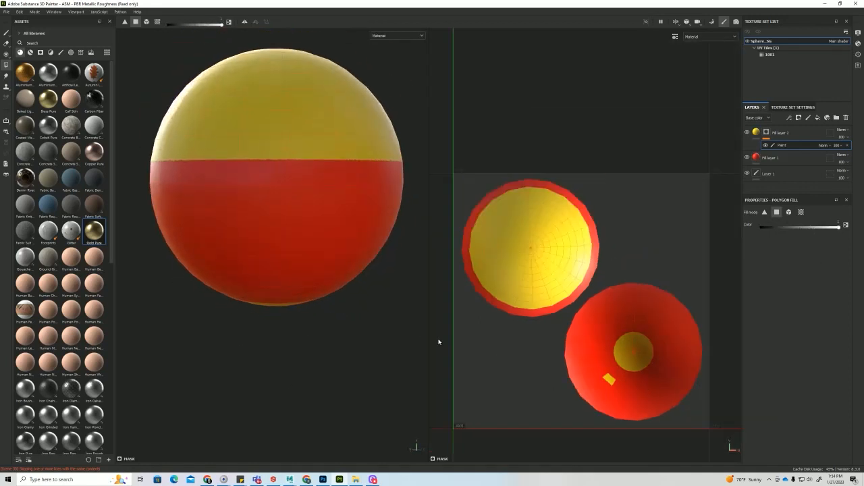
alt+right_drag(656, 342, 734, 370)
alt+middle_drag(629, 303, 629, 276)
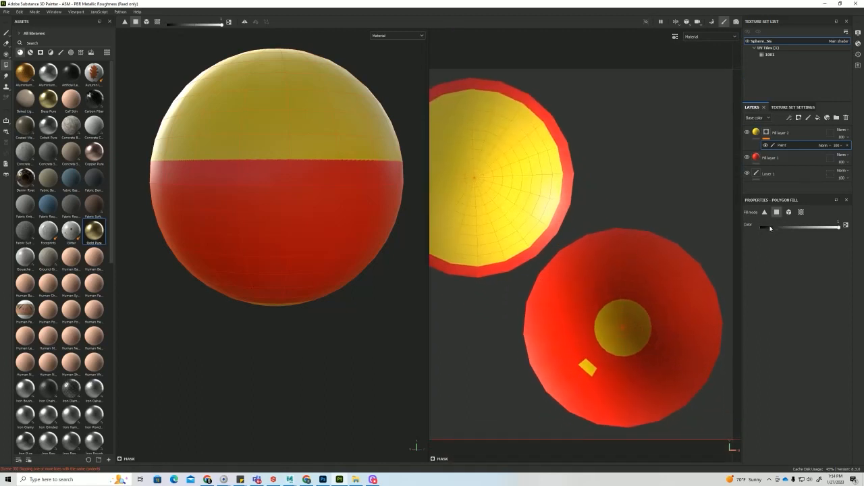
alt+right_drag(634, 355, 565, 344)
alt+middle_drag(566, 343, 586, 316)
alt+right_drag(586, 316, 617, 397)
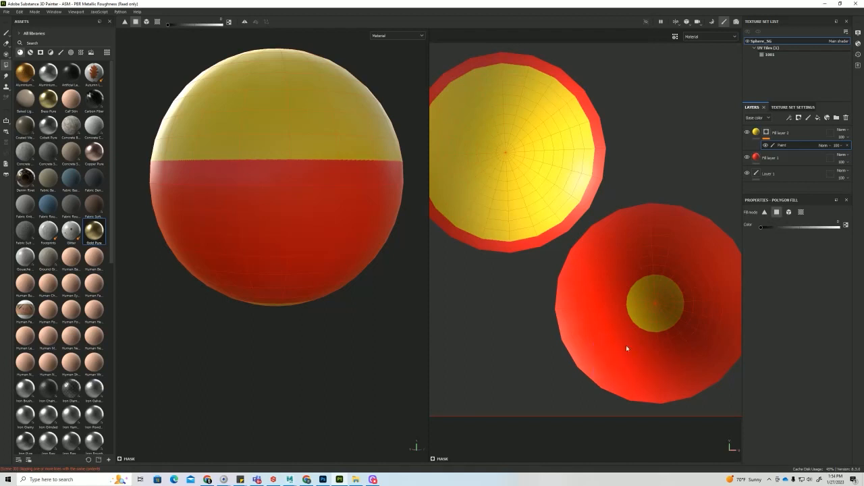
alt+right_drag(626, 345, 468, 306)
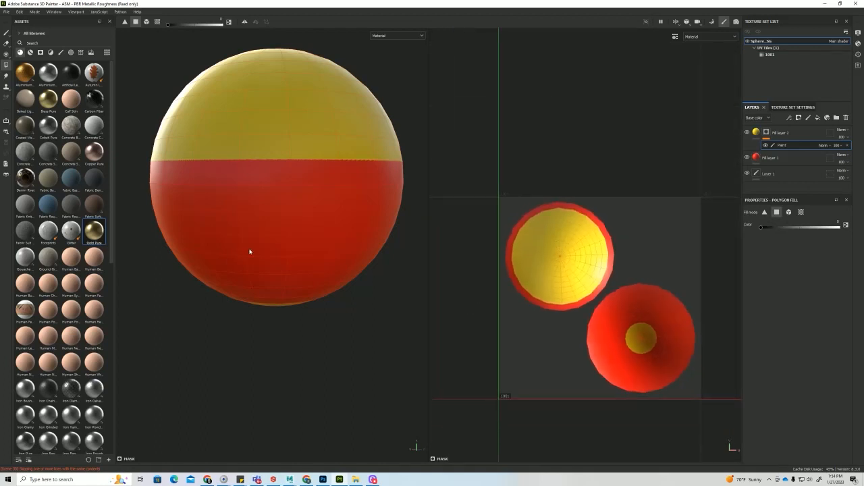
alt+drag(250, 252, 245, 264)
alt+middle_drag(248, 262, 258, 344)
alt+right_drag(259, 344, 227, 290)
alt+middle_drag(232, 253, 224, 215)
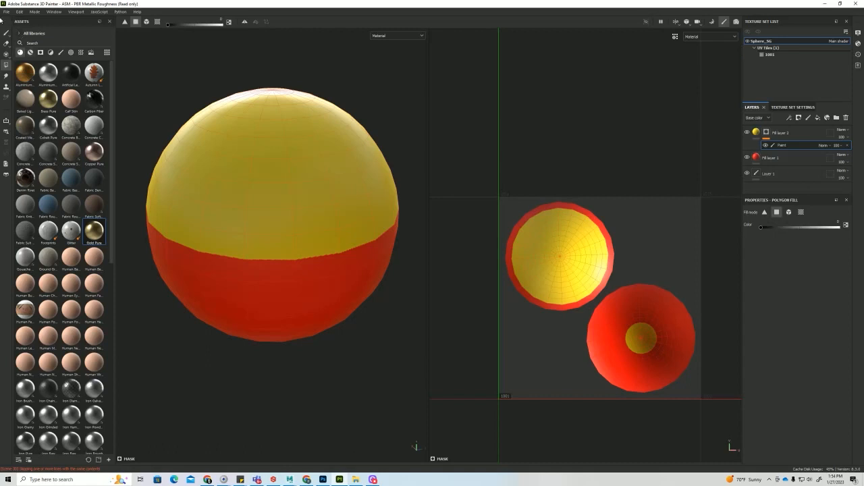
Step: Open the texture export settings and set the output directory to E:\ProjectDirectory\CG\lookdev_dept\Mat_ID\Sourceimages
click(6, 11)
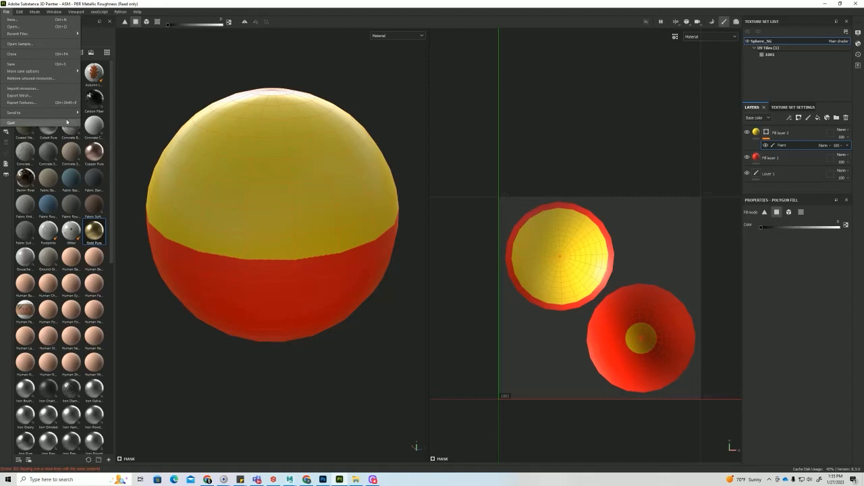
click(30, 103)
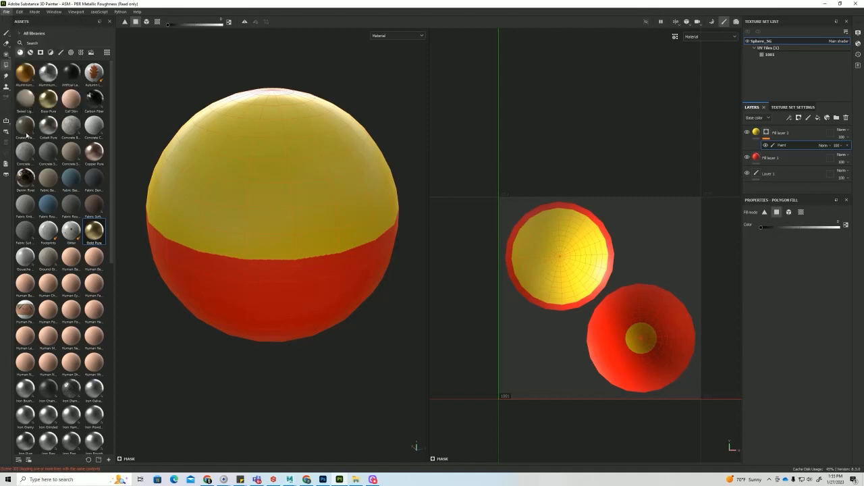
click(511, 154)
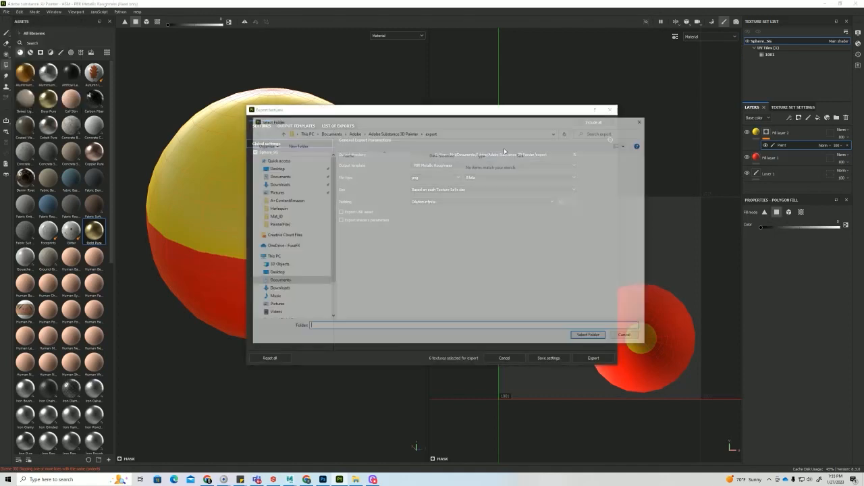
click(459, 132)
text(E:\ProjectDirectory\CG\lookdev_dept\Mat_ID\Sourceimages)
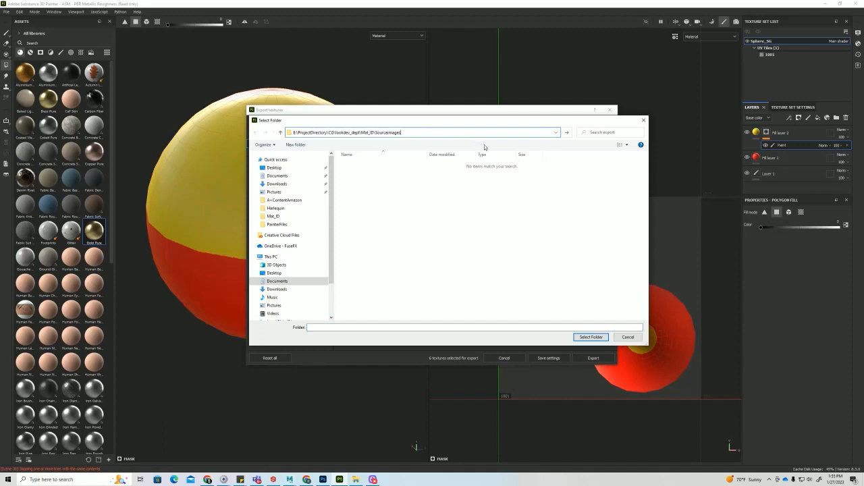
key(Return)
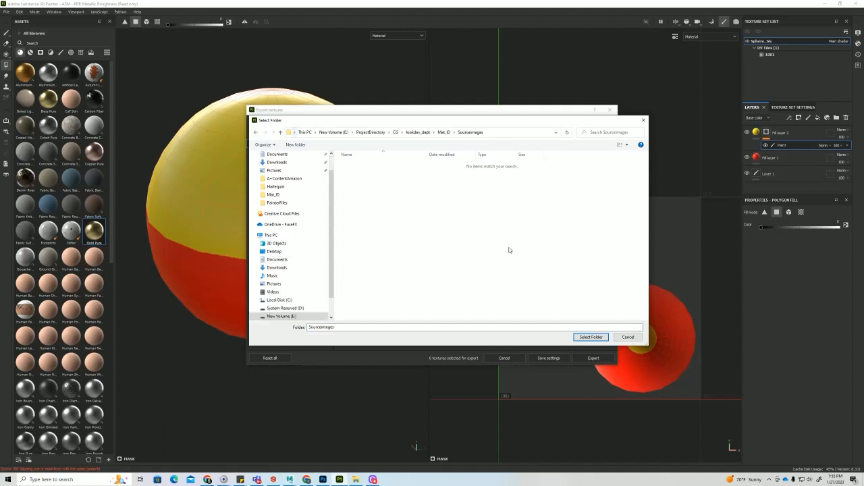
click(591, 337)
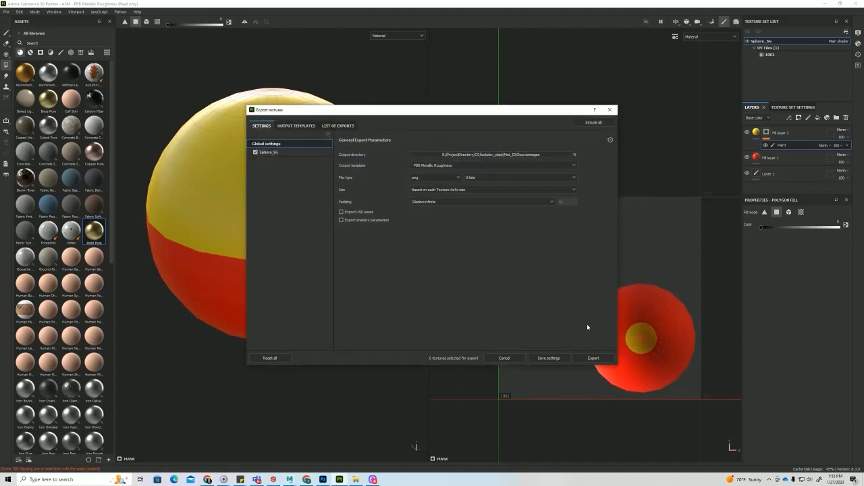
Step: Set the export file type to tif and the texture size to 2048x2048
click(431, 179)
scroll(433, 216, down, 1)
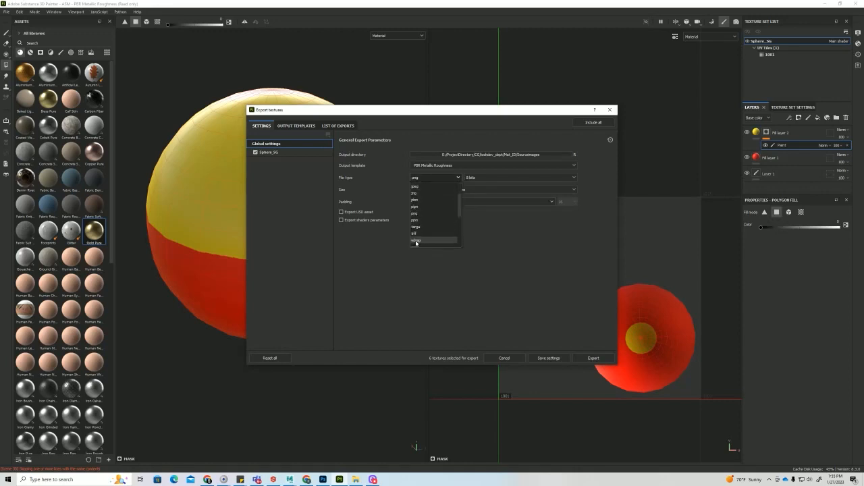
click(414, 233)
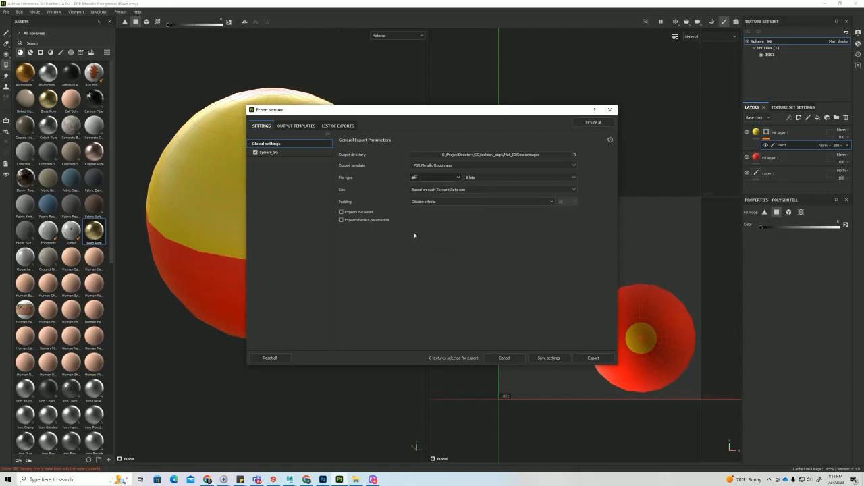
click(426, 191)
click(420, 242)
Step: Exclude every output map of Sphere_SG except the base color, export it, and close the export dialog
click(270, 152)
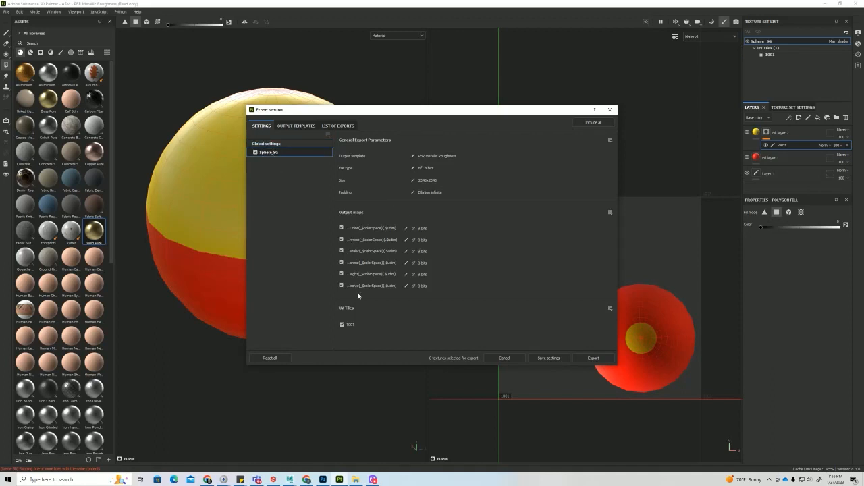
click(341, 263)
click(341, 275)
click(341, 286)
click(590, 360)
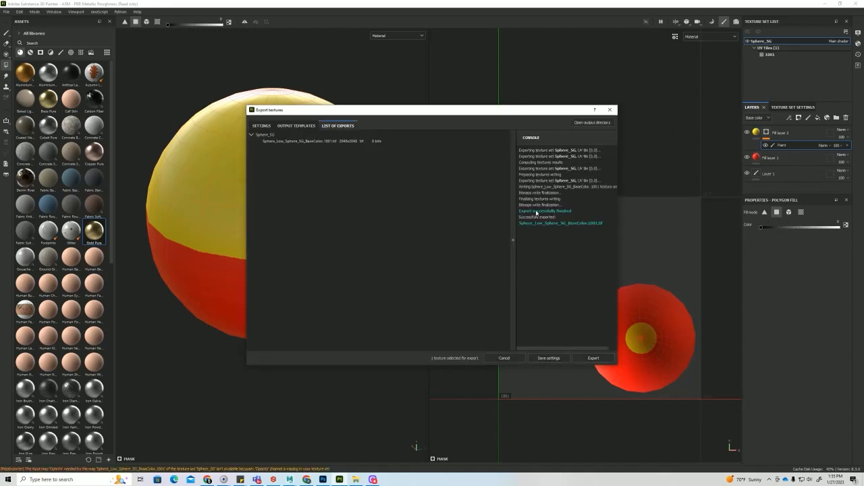
click(610, 110)
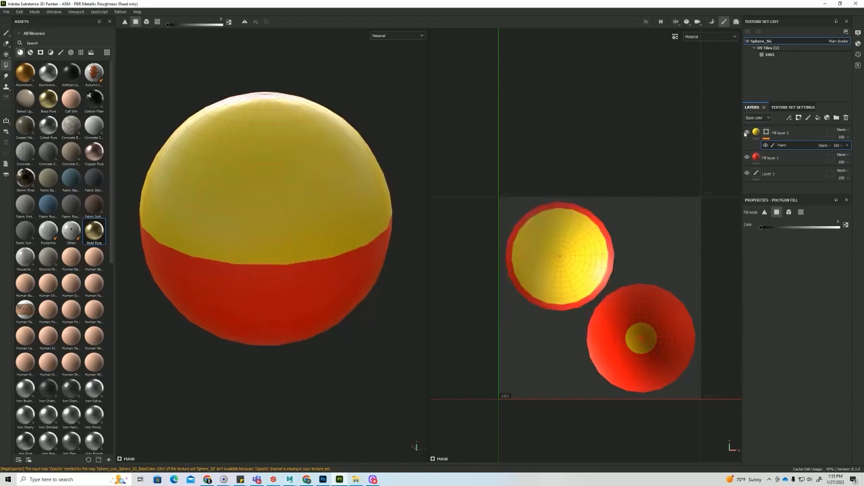
Step: Hide the yellow and red fill layers, and add an Aluminium Insulator material layer with a Carbon Fiber layer beneath it
click(746, 133)
click(746, 157)
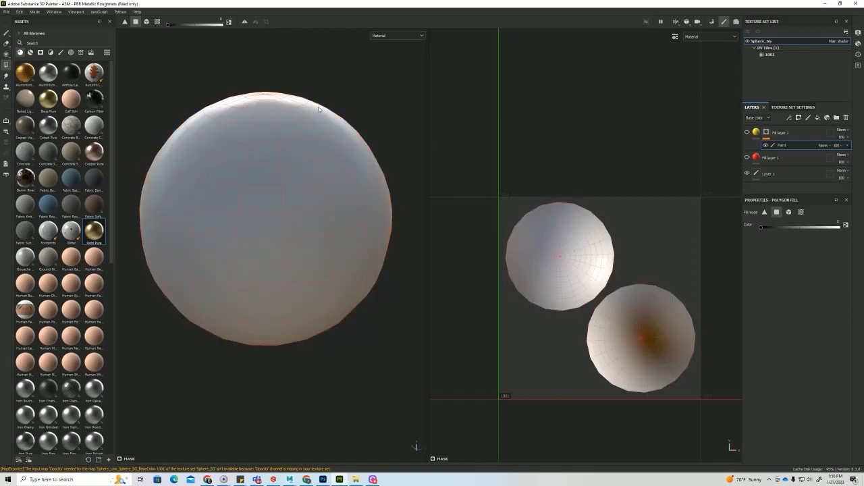
drag(25, 73, 800, 128)
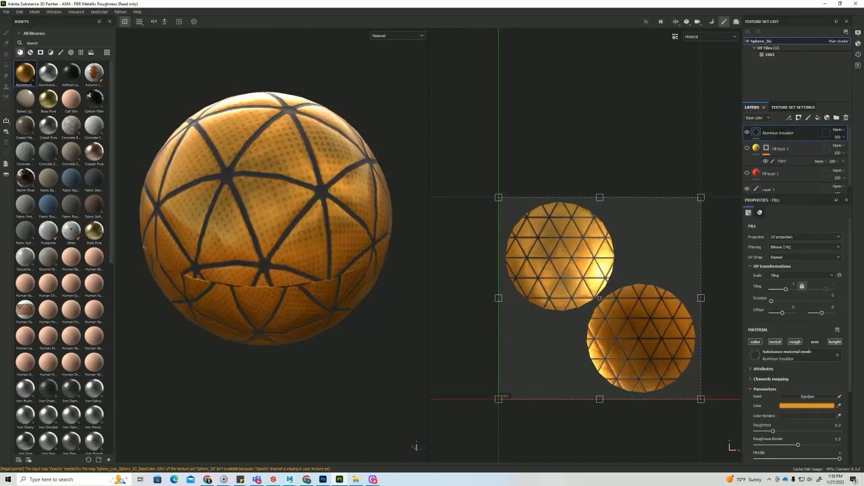
drag(94, 100, 794, 140)
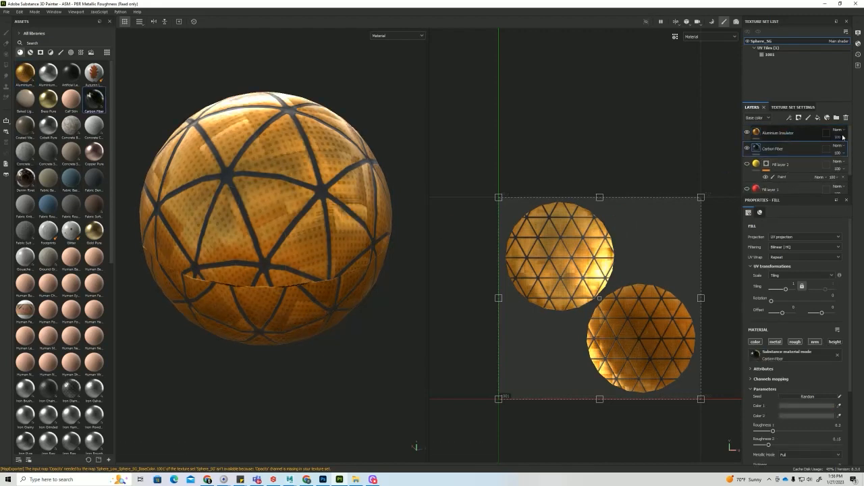
Step: Remove the existing ID map from the texture set's mesh maps
click(801, 108)
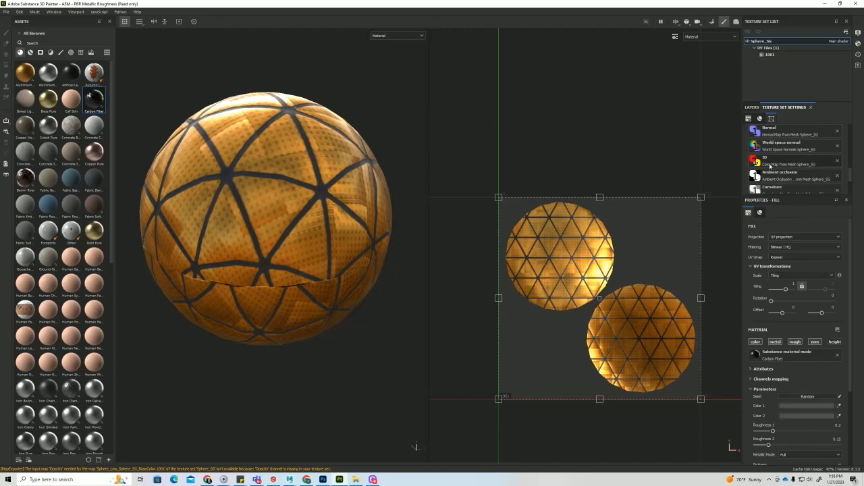
click(837, 160)
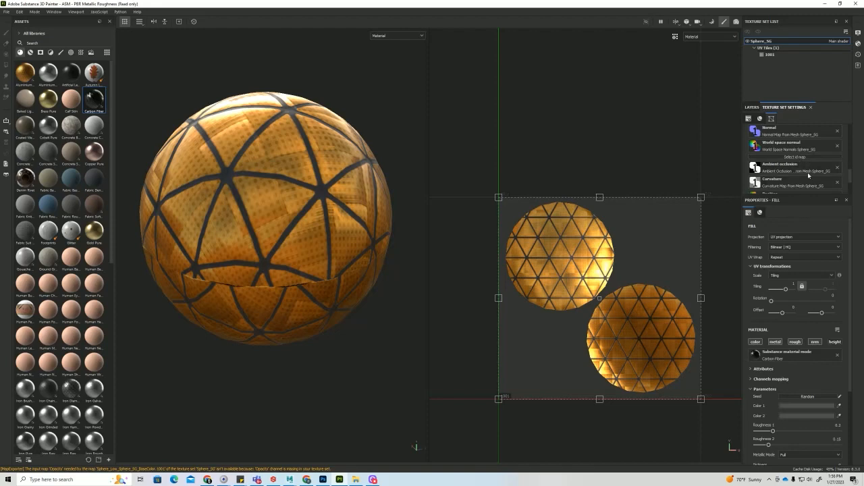
Step: Import Sphere_Low_Sphere_SG_BaseColor.1001.tif from the Sourceimages folder into the assets with its usage set to texture
click(81, 53)
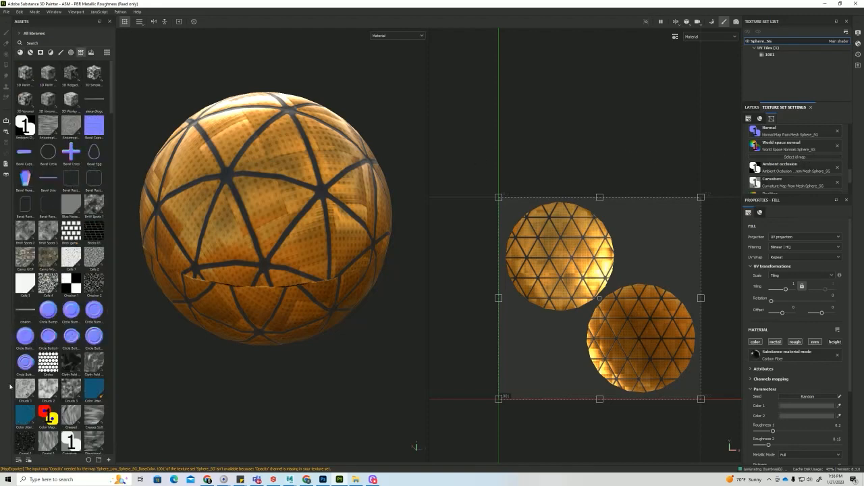
click(356, 479)
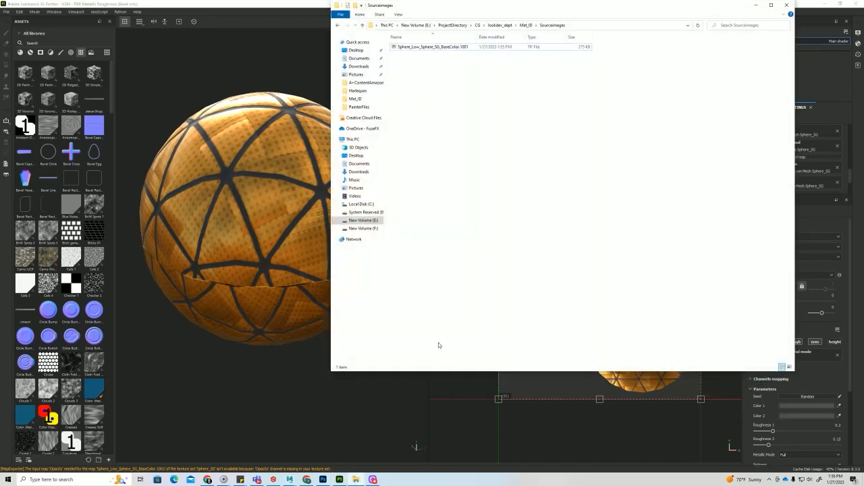
drag(442, 47, 58, 276)
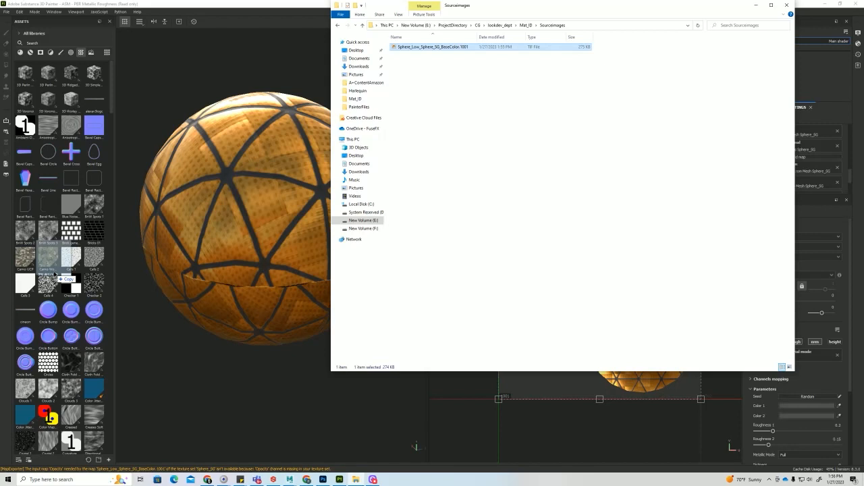
drag(58, 275, 51, 263)
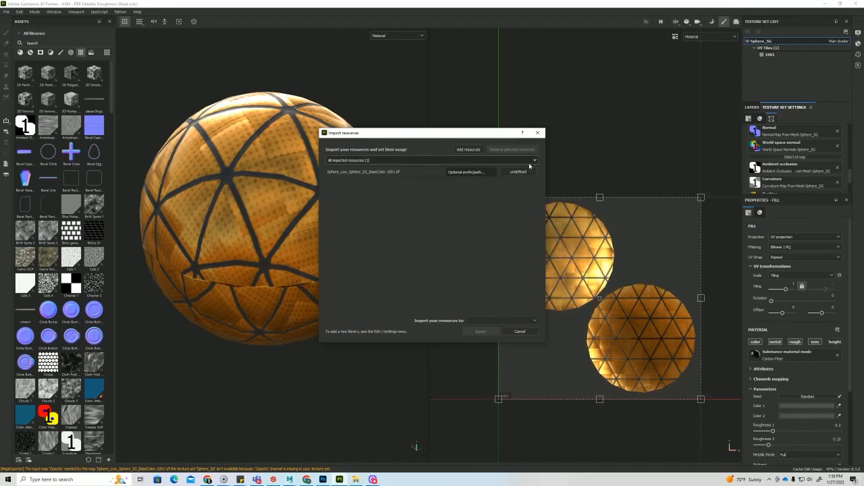
click(518, 172)
click(517, 171)
click(539, 194)
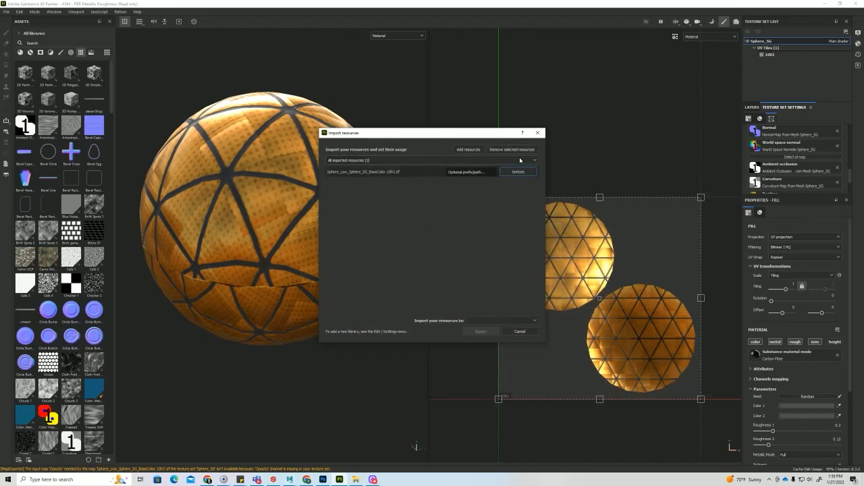
click(518, 321)
click(503, 336)
click(480, 331)
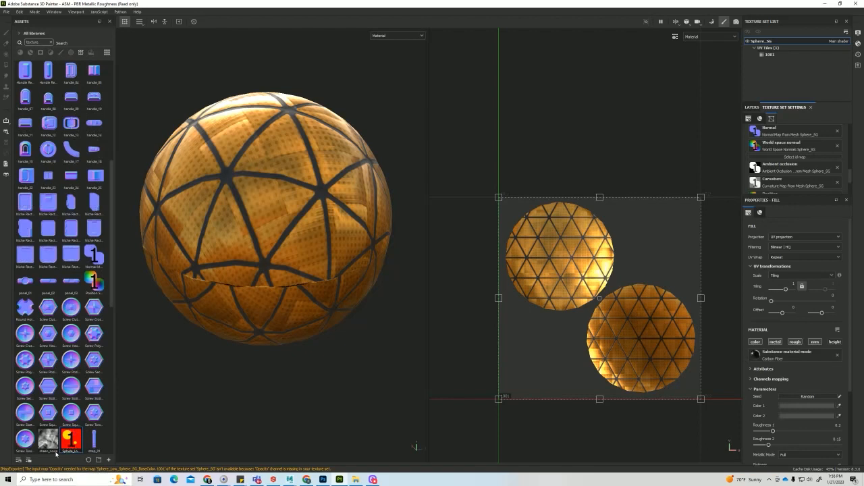
Step: Assign the imported base color texture as the ID mesh map and display the ID map on the sphere
drag(70, 446, 791, 159)
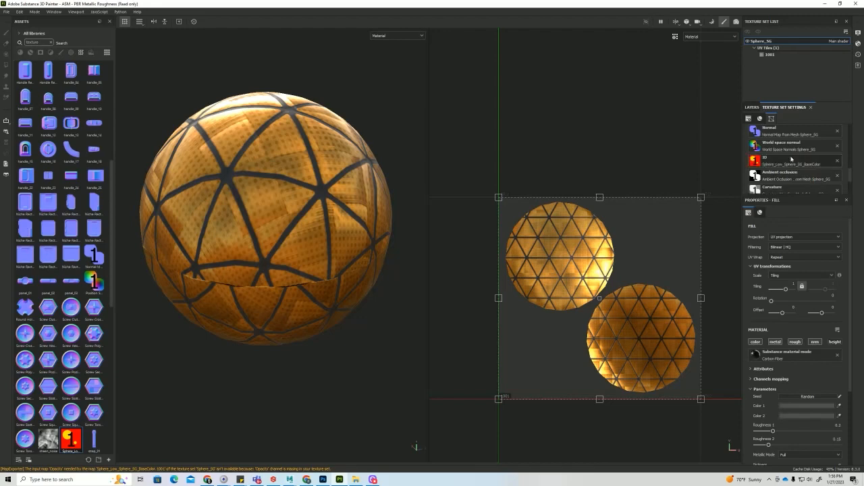
alt+drag(260, 294, 422, 22)
click(392, 36)
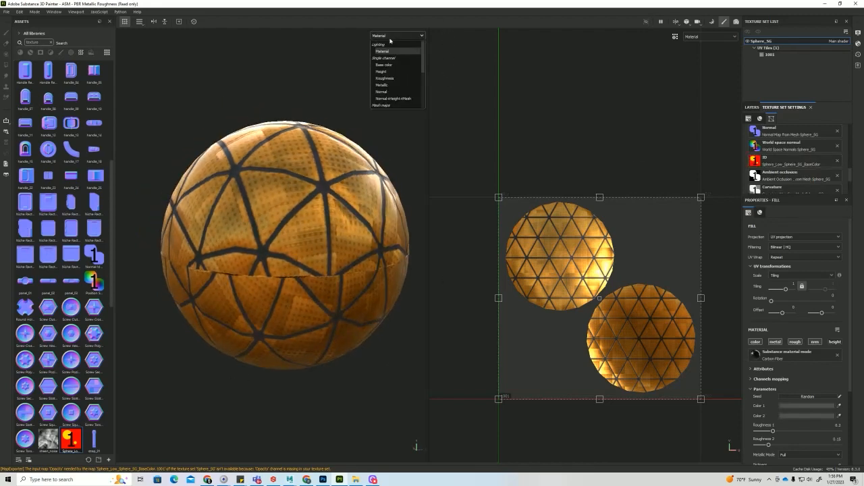
scroll(386, 101, down, 3)
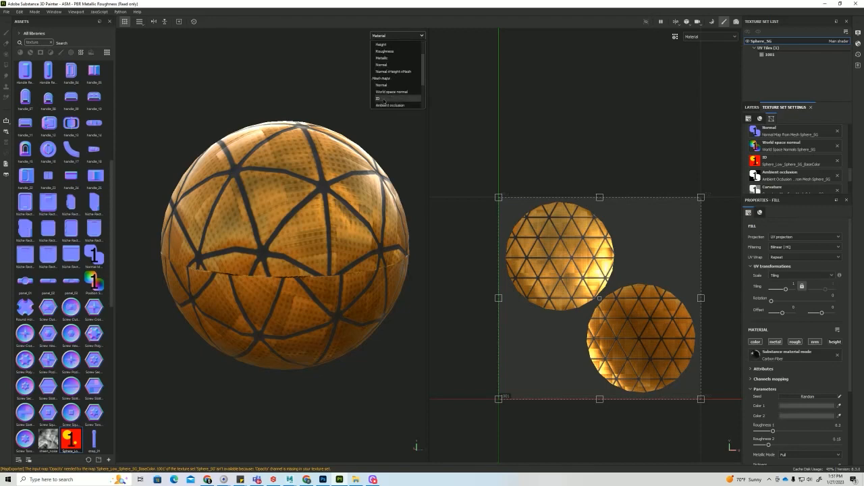
click(380, 98)
alt+drag(274, 391, 373, 195)
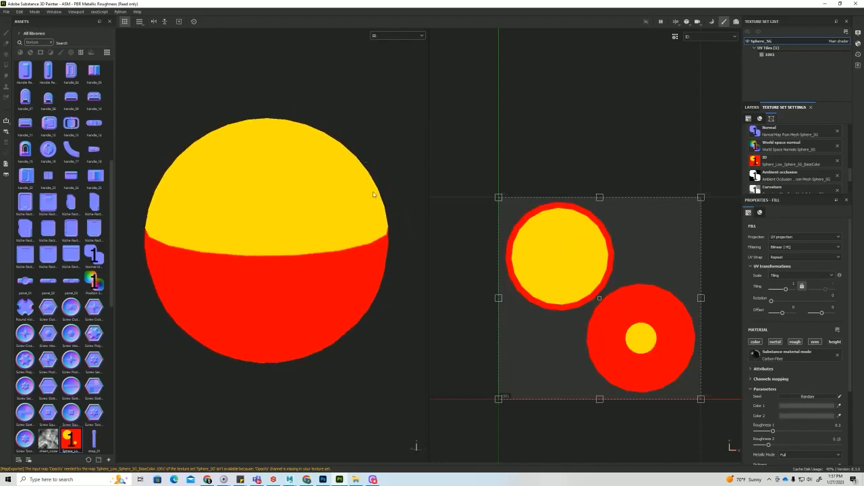
Step: Return to the material view, and give the Aluminium Insulator layer a black mask with a color selection effect
click(751, 107)
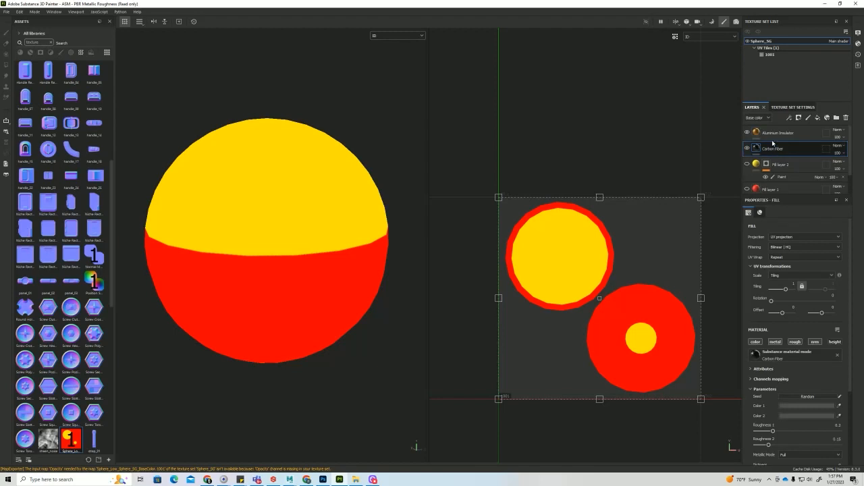
click(773, 134)
alt+drag(392, 93, 351, 155)
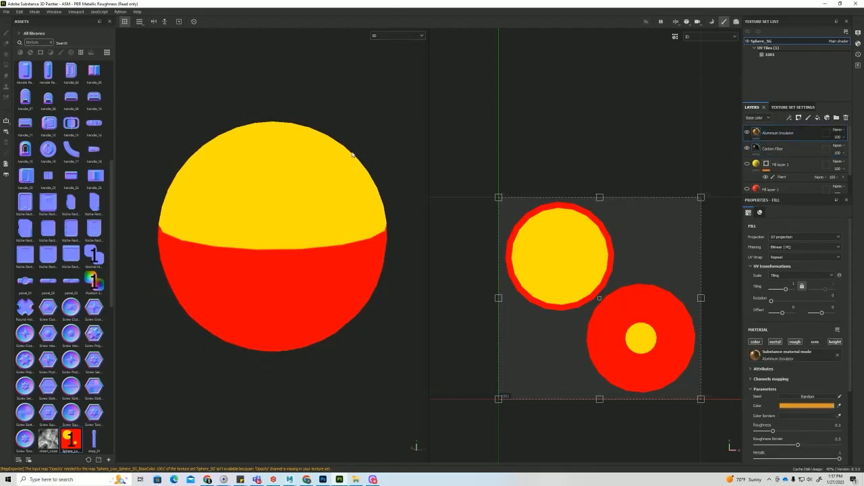
key(m)
right_click(763, 131)
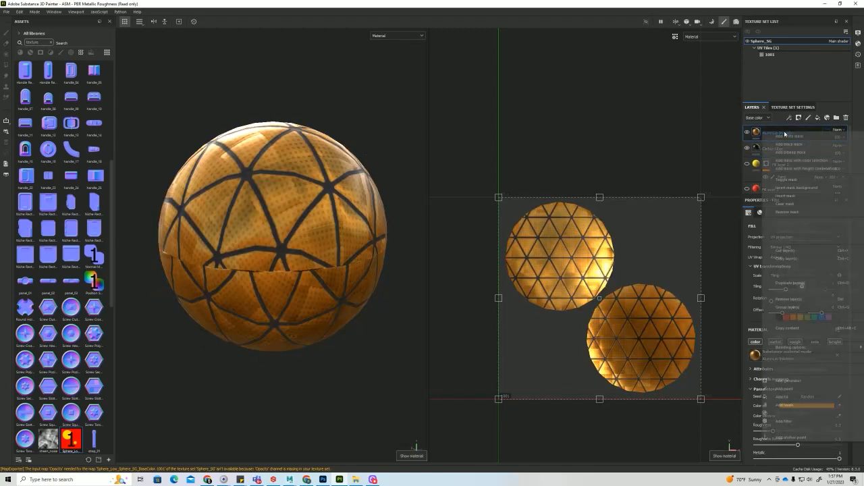
click(796, 144)
right_click(765, 134)
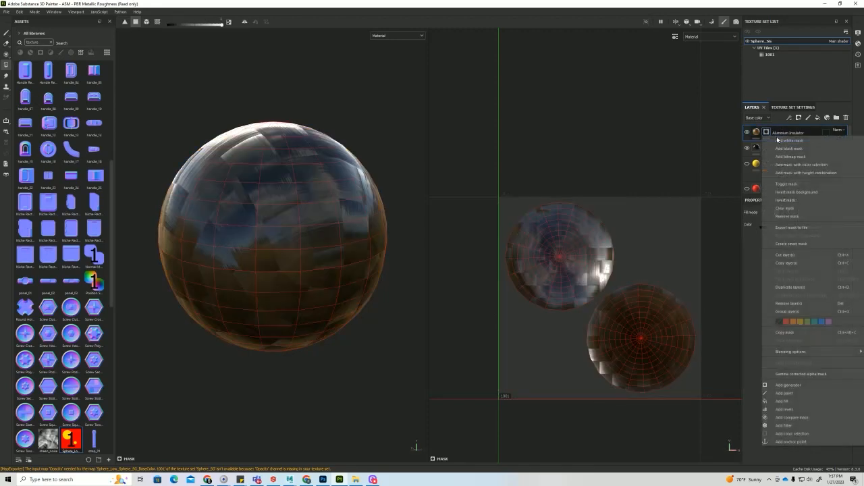
click(794, 434)
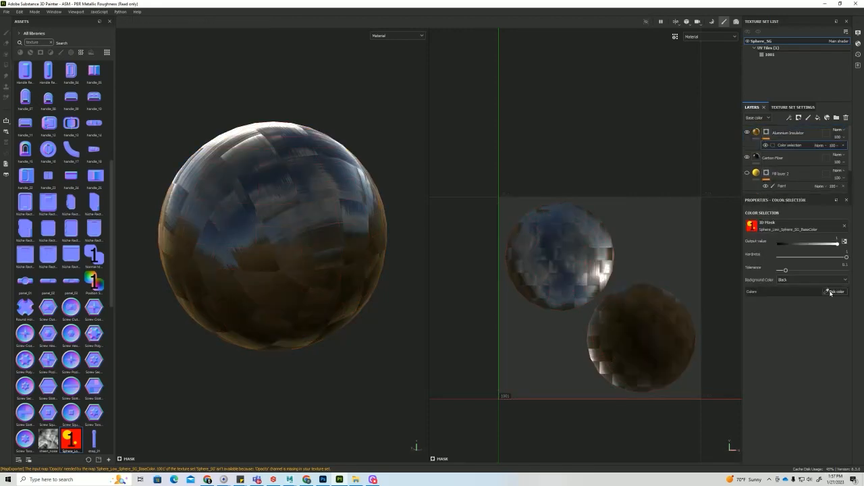
Step: Pick the yellow ID color on the sphere's upper half for the Aluminium Insulator mask's color selection
click(830, 293)
click(279, 216)
alt+drag(270, 279, 345, 262)
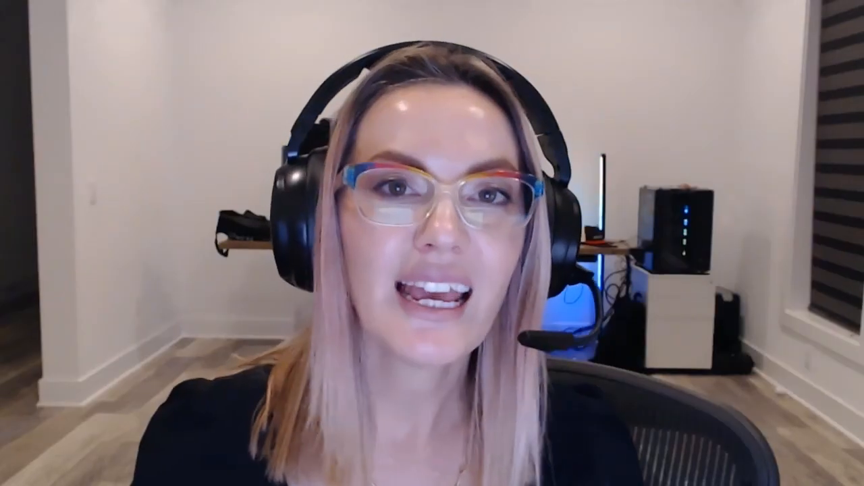